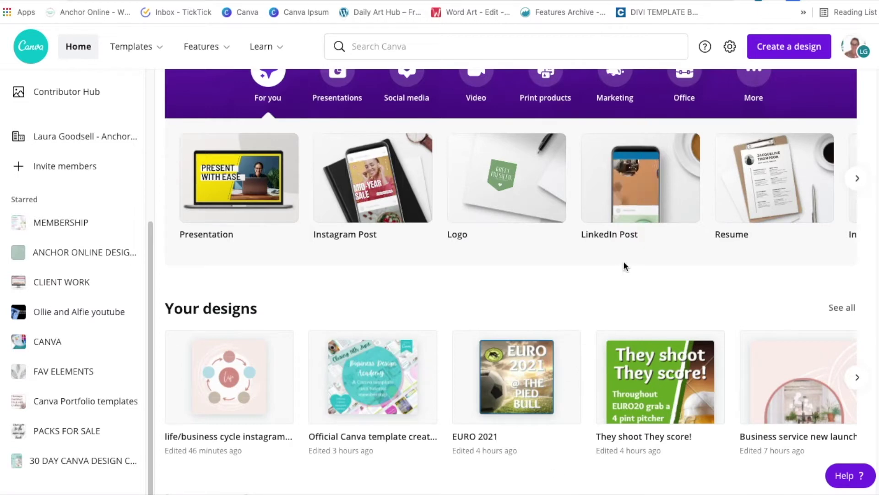
Start a new blank square Instagram Post design from the Canva home page.
{"action": "left_click", "coordinate": [804, 47]}
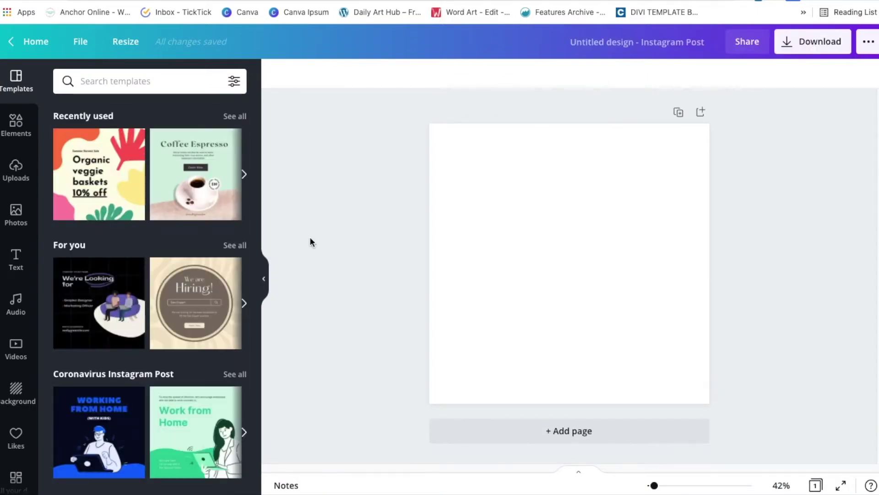
{"action": "left_click", "coordinate": [18, 130]}
Search elements for 'frames' and add the serif S letter frame to the page.
{"action": "left_click", "coordinate": [107, 81]}
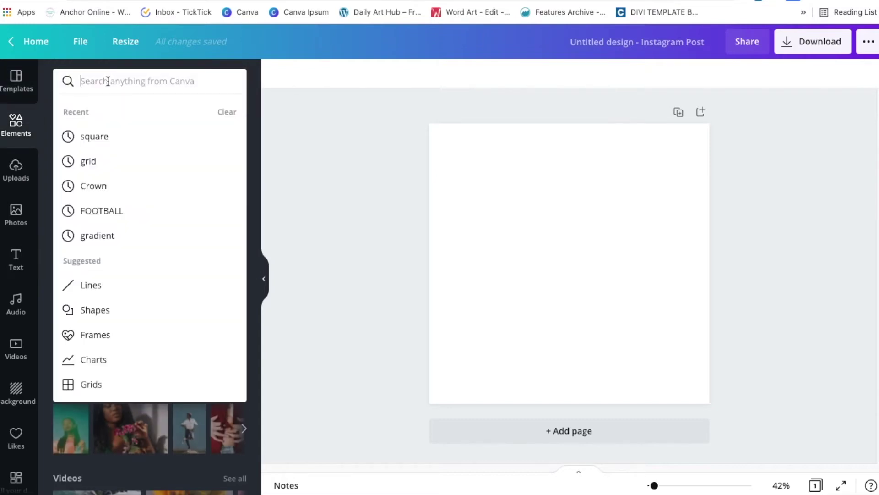
{"action": "type", "text": "frames"}
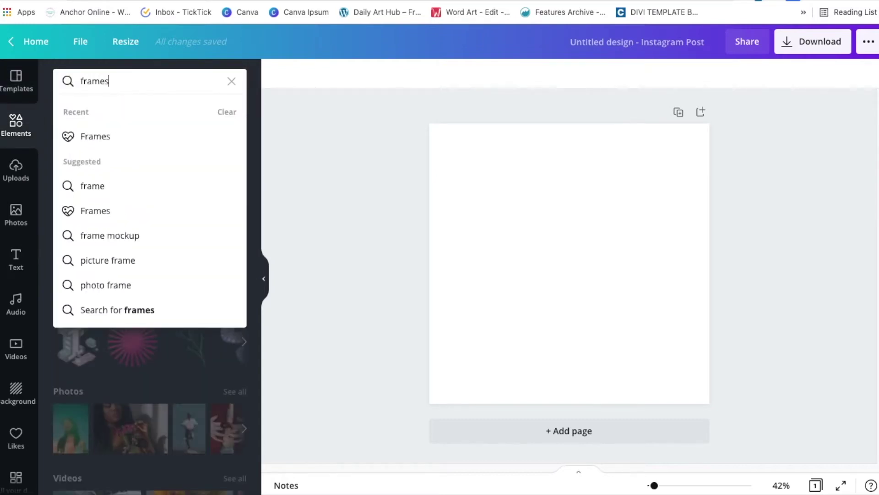
{"action": "key", "text": "Return"}
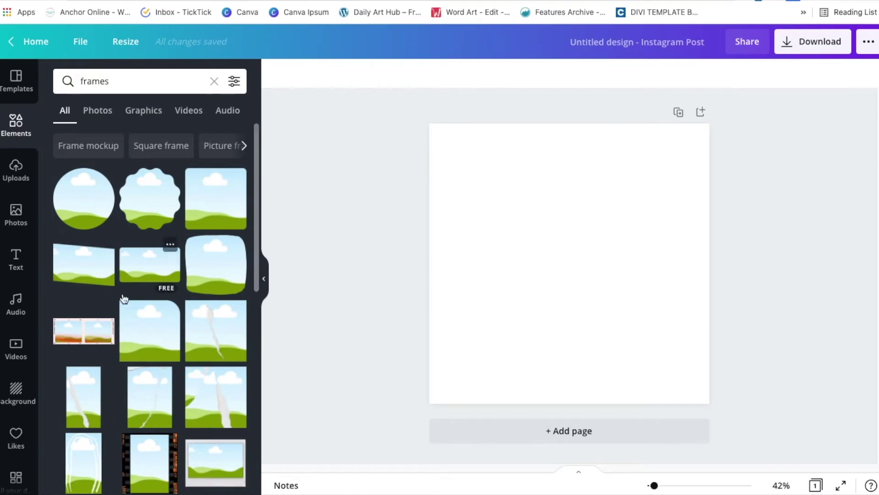
{"action": "scroll", "coordinate": [119, 422], "scroll_direction": "down", "scroll_amount": 10}
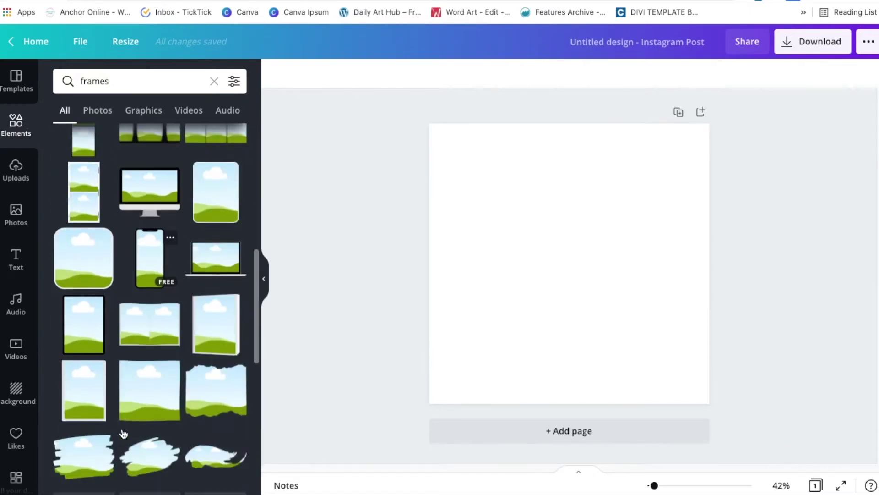
{"action": "scroll", "coordinate": [123, 432], "scroll_direction": "down", "scroll_amount": 10}
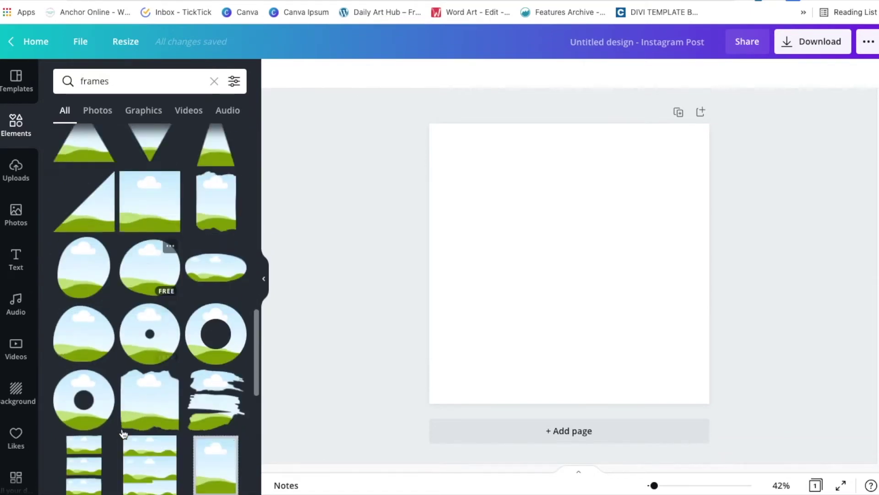
{"action": "scroll", "coordinate": [123, 433], "scroll_direction": "down", "scroll_amount": 10}
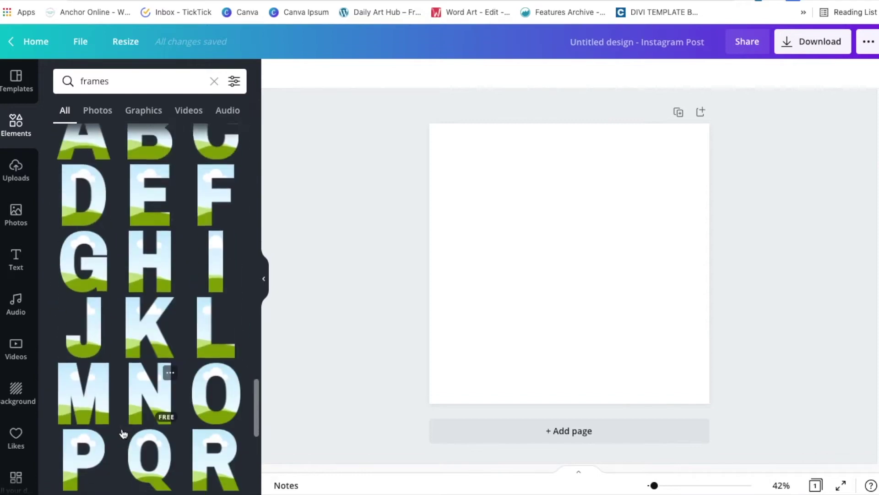
{"action": "scroll", "coordinate": [123, 433], "scroll_direction": "down", "scroll_amount": 10}
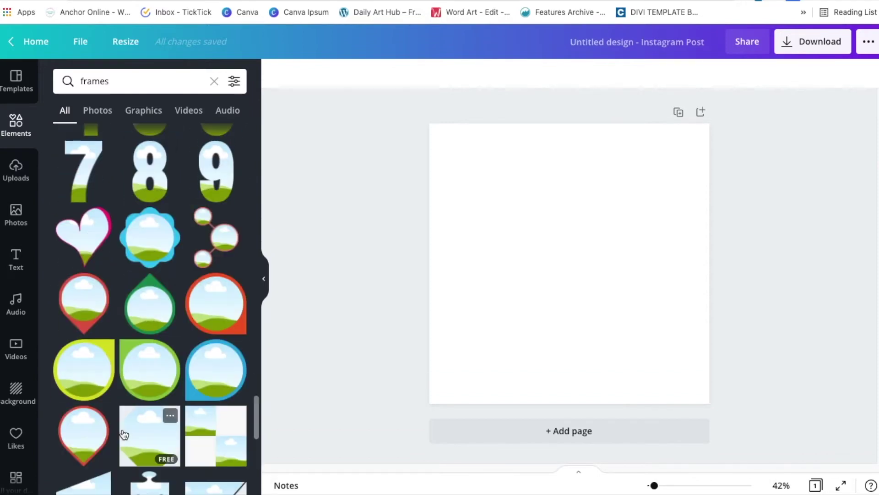
{"action": "scroll", "coordinate": [123, 433], "scroll_direction": "down", "scroll_amount": 10}
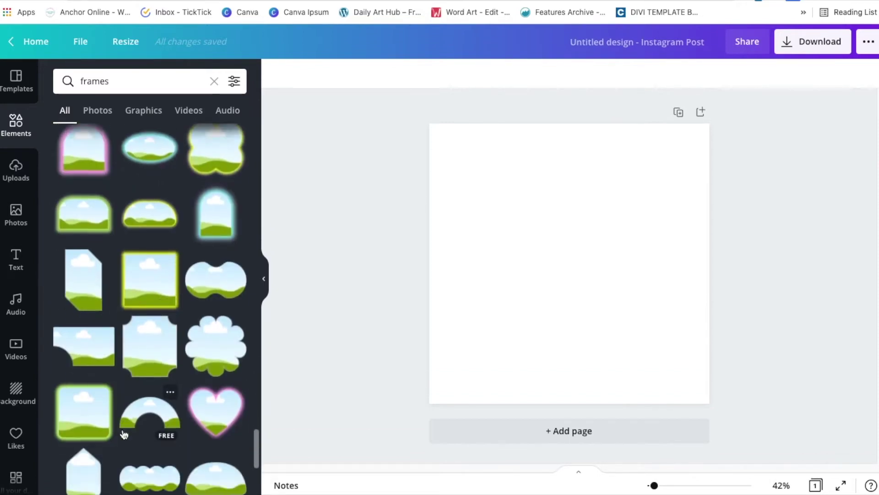
{"action": "scroll", "coordinate": [123, 433], "scroll_direction": "down", "scroll_amount": 10}
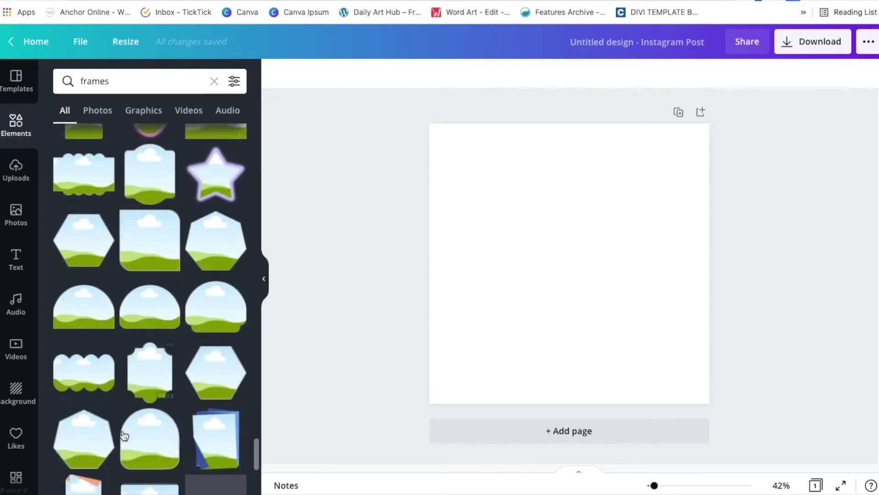
{"action": "scroll", "coordinate": [123, 431], "scroll_direction": "down", "scroll_amount": 10}
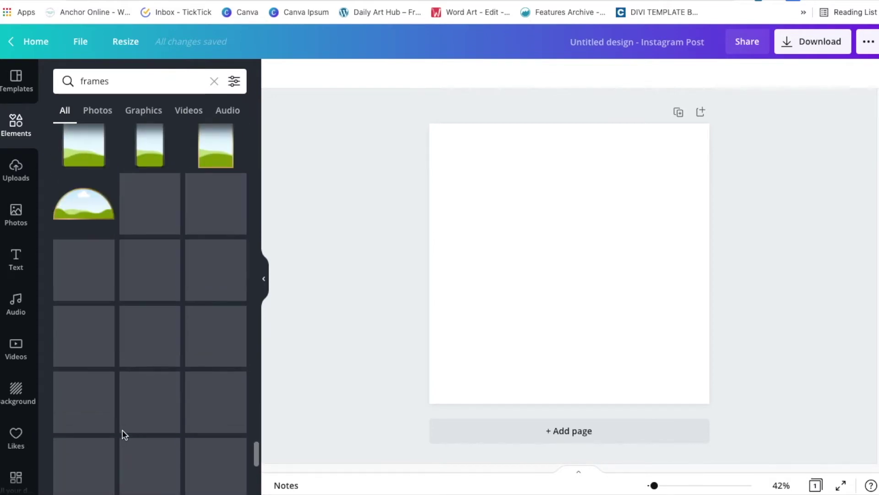
{"action": "scroll", "coordinate": [123, 403], "scroll_direction": "down", "scroll_amount": 10}
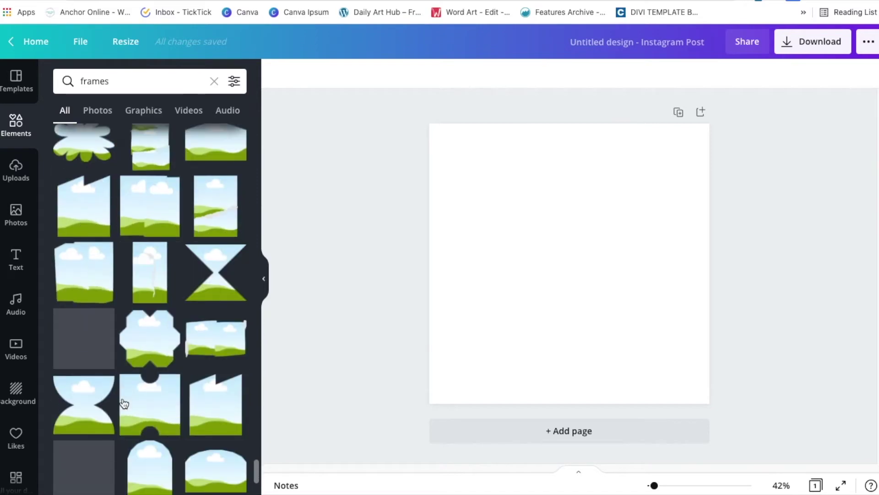
{"action": "scroll", "coordinate": [124, 403], "scroll_direction": "down", "scroll_amount": 10}
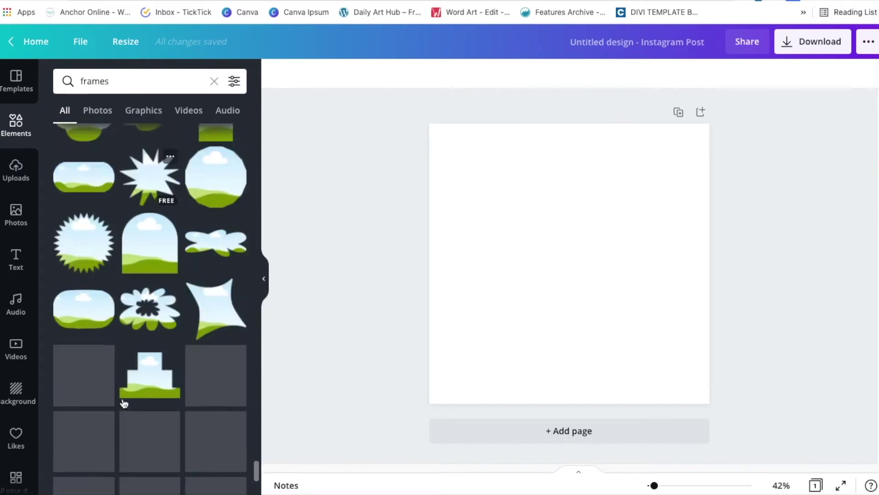
{"action": "scroll", "coordinate": [124, 403], "scroll_direction": "down", "scroll_amount": 10}
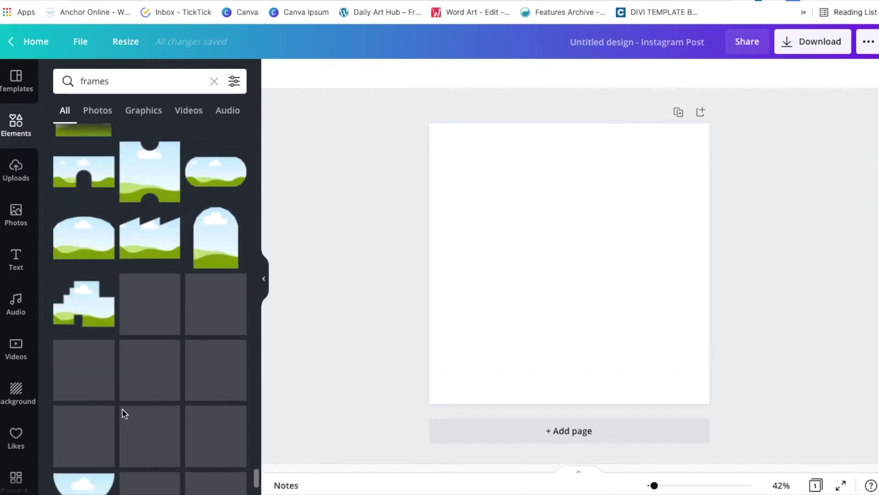
{"action": "scroll", "coordinate": [123, 409], "scroll_direction": "down", "scroll_amount": 10}
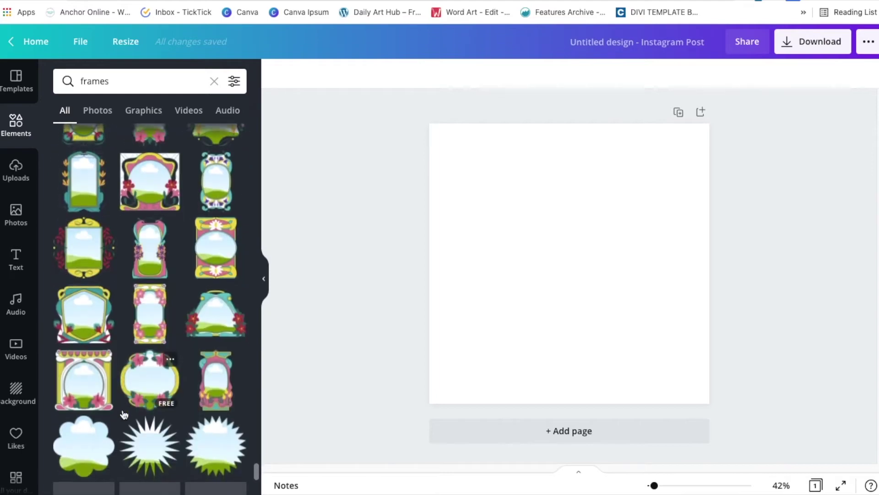
{"action": "scroll", "coordinate": [124, 414], "scroll_direction": "down", "scroll_amount": 10}
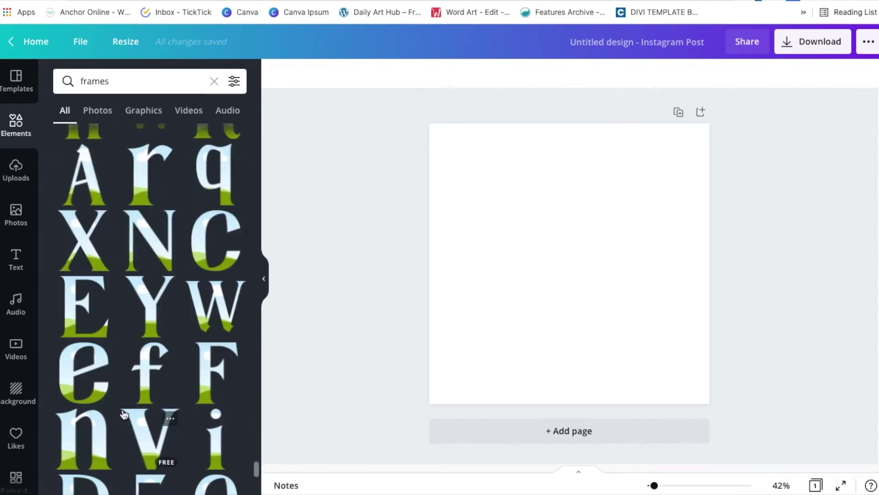
{"action": "scroll", "coordinate": [124, 414], "scroll_direction": "down", "scroll_amount": 10}
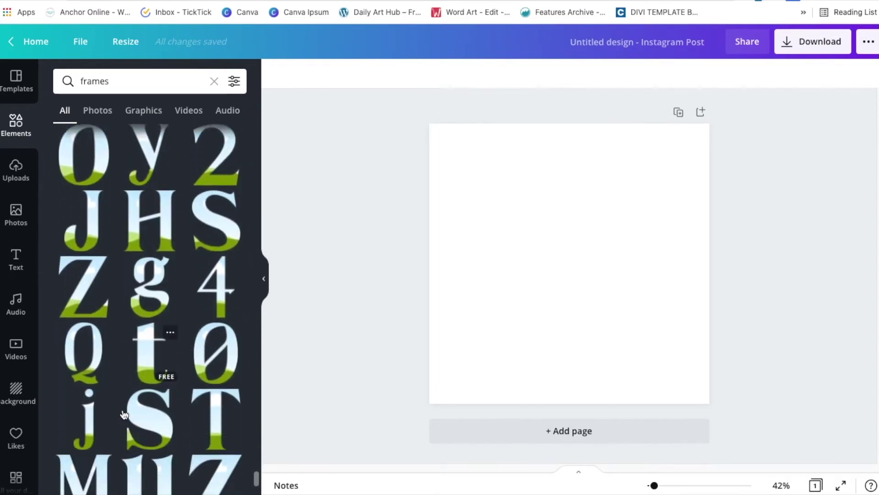
{"action": "scroll", "coordinate": [123, 414], "scroll_direction": "down", "scroll_amount": 5}
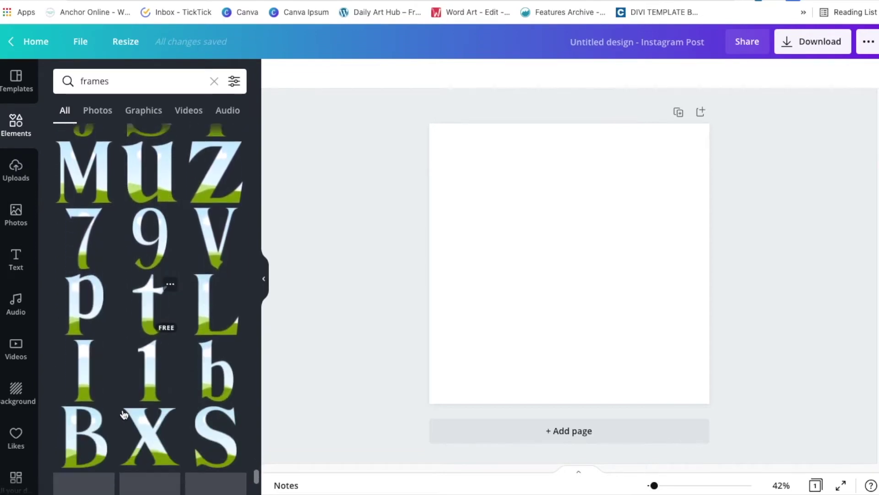
{"action": "scroll", "coordinate": [124, 414], "scroll_direction": "down", "scroll_amount": 10}
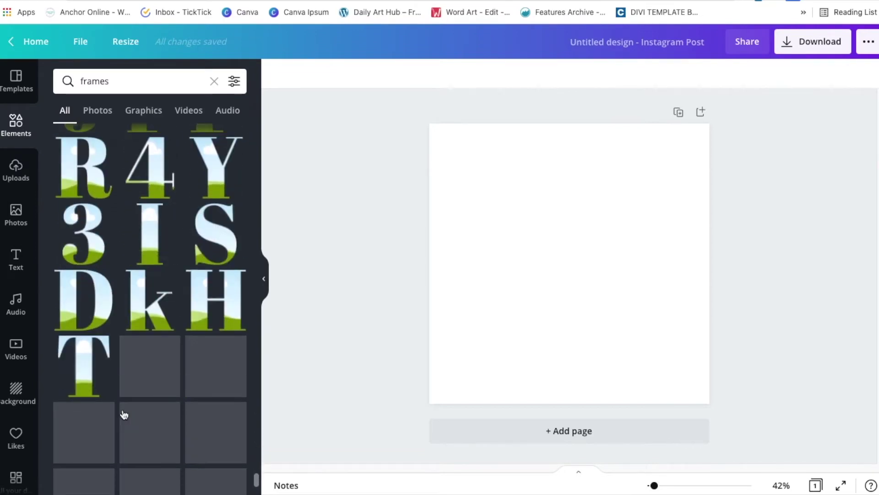
{"action": "scroll", "coordinate": [124, 414], "scroll_direction": "down", "scroll_amount": 3}
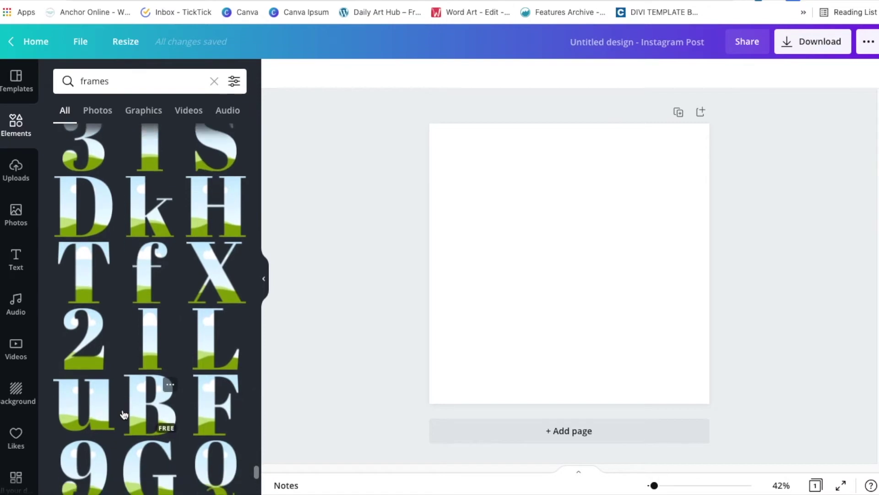
{"action": "left_click", "coordinate": [213, 177]}
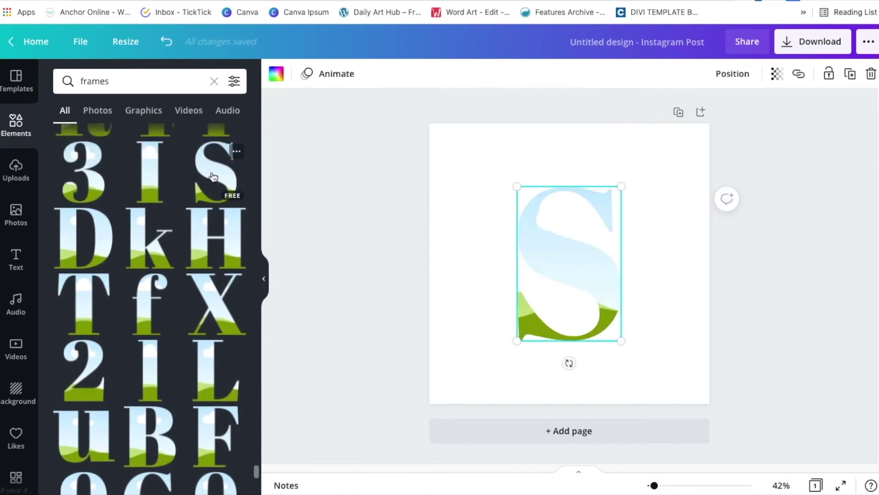
Add the u and n letter frames and line them up in a row after the S.
{"action": "left_click", "coordinate": [84, 440]}
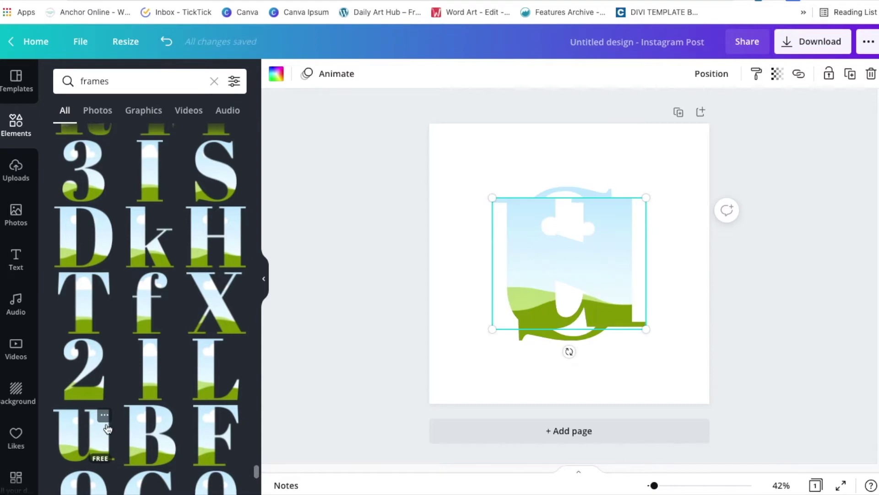
{"action": "scroll", "coordinate": [91, 435], "scroll_direction": "down", "scroll_amount": 6}
{"action": "scroll", "coordinate": [108, 429], "scroll_direction": "down", "scroll_amount": 5}
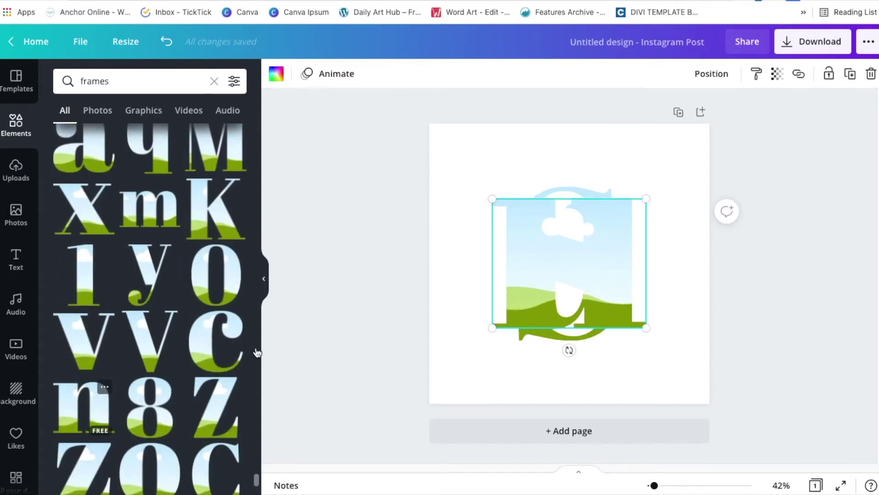
{"action": "left_click", "coordinate": [327, 194]}
{"action": "left_click_drag", "start_coordinate": [369, 142], "coordinate": [667, 394]}
{"action": "left_click_drag", "start_coordinate": [491, 186], "coordinate": [530, 214]}
{"action": "left_click_drag", "start_coordinate": [492, 273], "coordinate": [491, 273]}
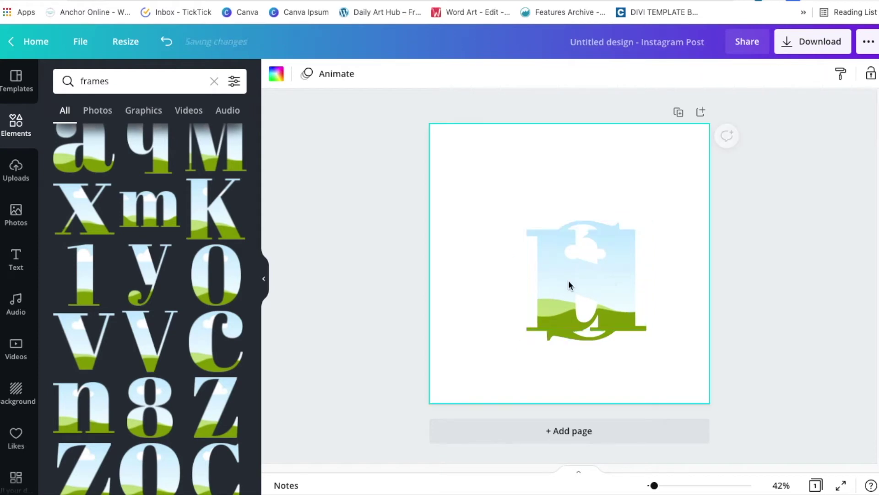
{"action": "left_click", "coordinate": [583, 273]}
{"action": "left_click_drag", "start_coordinate": [583, 273], "coordinate": [576, 316]}
{"action": "left_click", "coordinate": [559, 246]}
{"action": "left_click_drag", "start_coordinate": [560, 246], "coordinate": [469, 226]}
{"action": "left_click_drag", "start_coordinate": [576, 339], "coordinate": [592, 286]}
{"action": "mouse_move", "coordinate": [684, 287]}
{"action": "left_mouse_down"}
{"action": "mouse_move", "coordinate": [693, 276]}
{"action": "mouse_move", "coordinate": [695, 284]}
{"action": "left_mouse_up"}
Tidy up the three frames into an even row, shrink them and centre 'Sun' on the page.
{"action": "left_click_drag", "start_coordinate": [401, 190], "coordinate": [790, 350]}
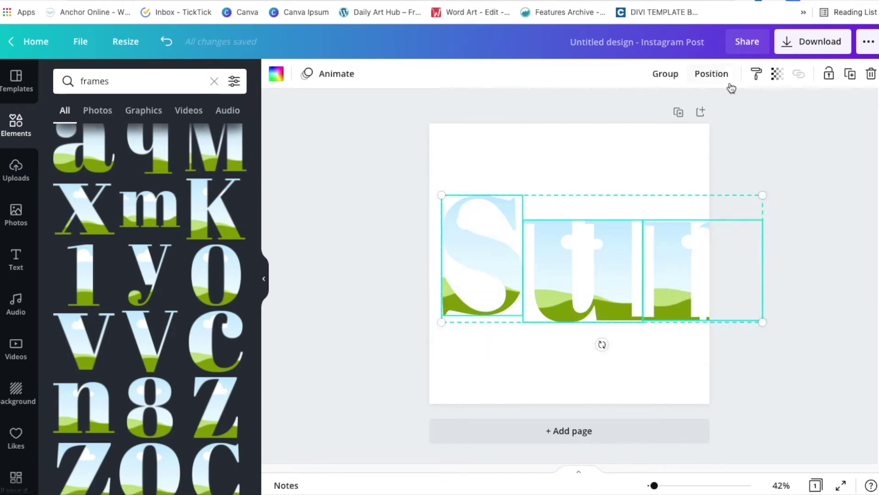
{"action": "left_click", "coordinate": [718, 77]}
{"action": "left_click", "coordinate": [554, 291]}
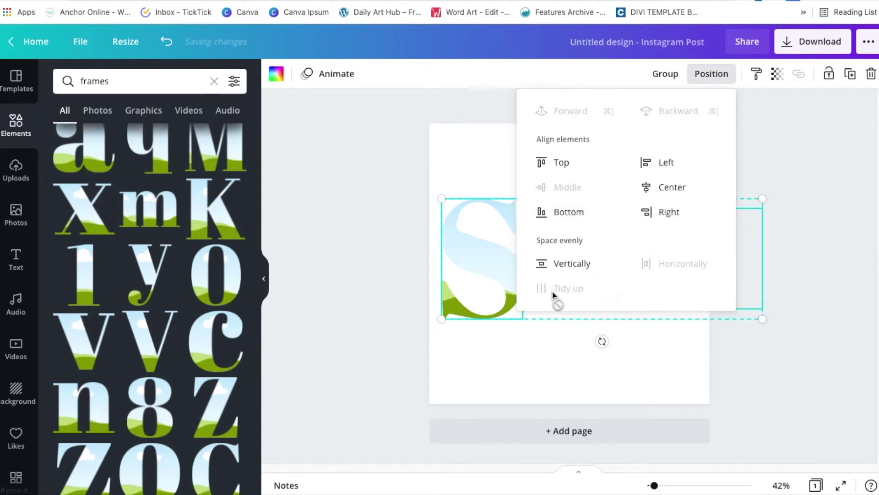
{"action": "left_click", "coordinate": [360, 265]}
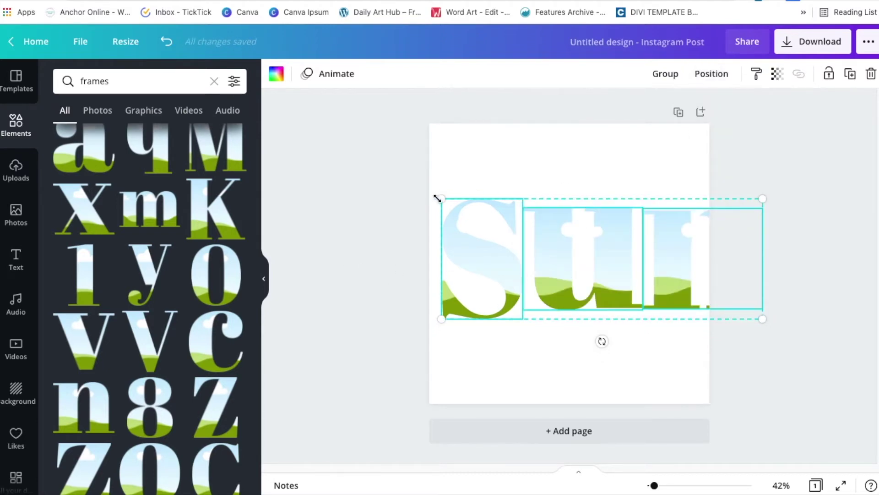
{"action": "left_click_drag", "start_coordinate": [464, 212], "coordinate": [500, 229]}
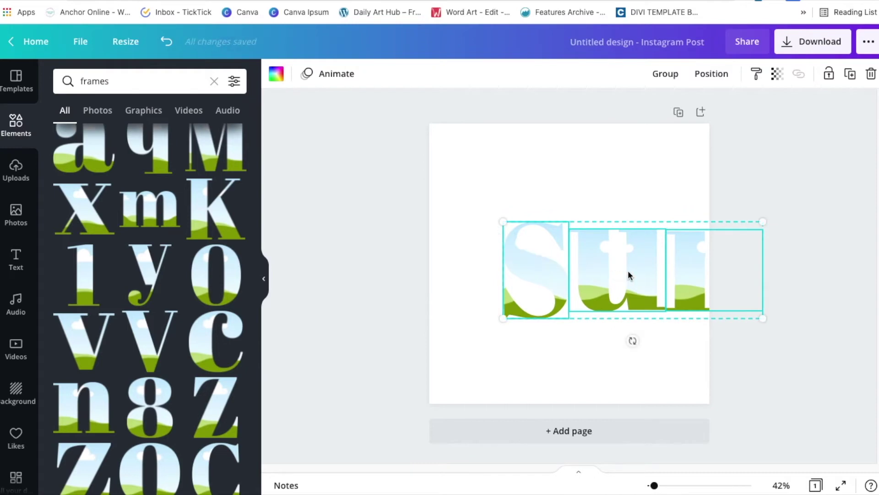
{"action": "left_click_drag", "start_coordinate": [627, 274], "coordinate": [571, 267]}
Scroll the Videos library to the Business clips and add the keyboard-typing clip.
{"action": "left_click", "coordinate": [365, 296]}
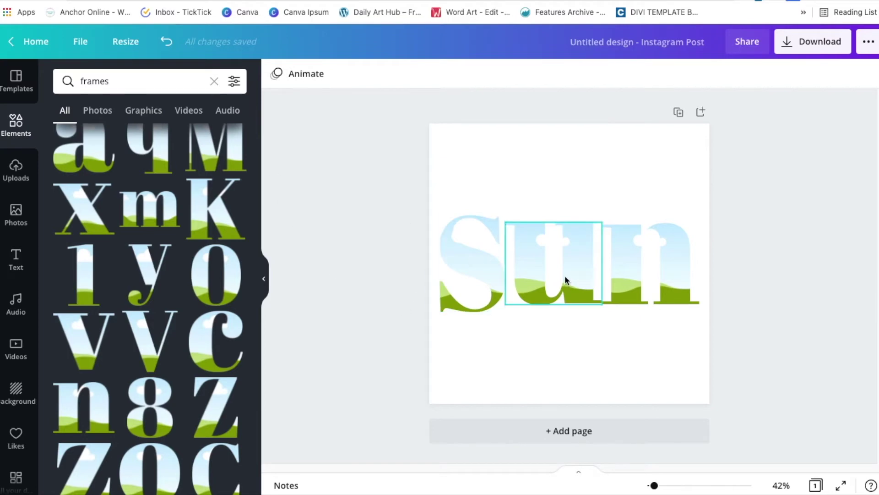
{"action": "scroll", "coordinate": [145, 443], "scroll_direction": "down", "scroll_amount": 10}
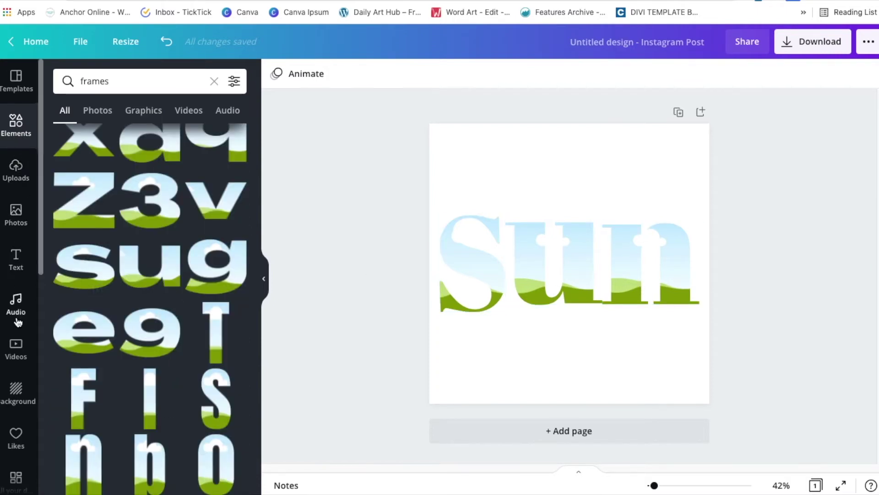
{"action": "left_click", "coordinate": [14, 348]}
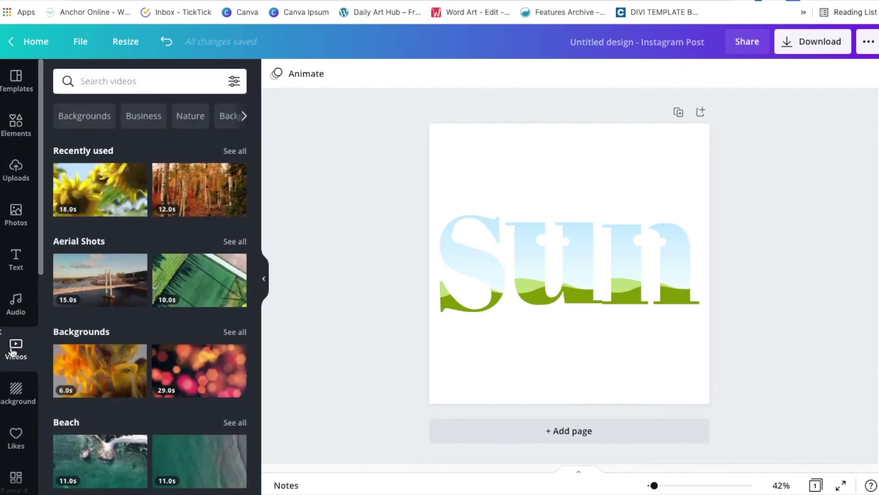
{"action": "scroll", "coordinate": [108, 440], "scroll_direction": "down", "scroll_amount": 5}
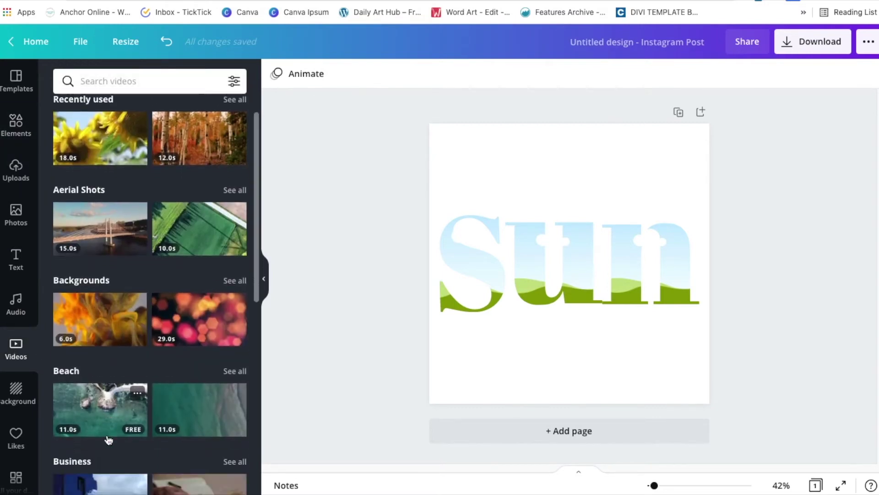
{"action": "scroll", "coordinate": [108, 437], "scroll_direction": "down", "scroll_amount": 3}
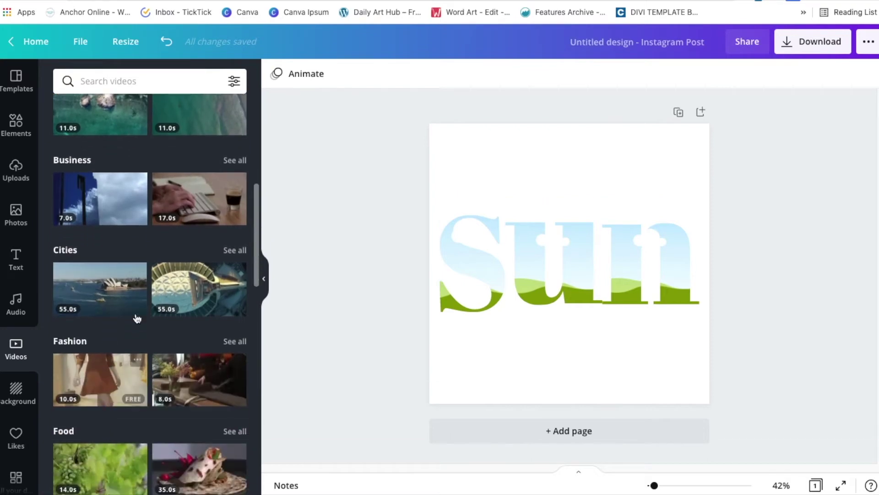
{"action": "left_click", "coordinate": [187, 195]}
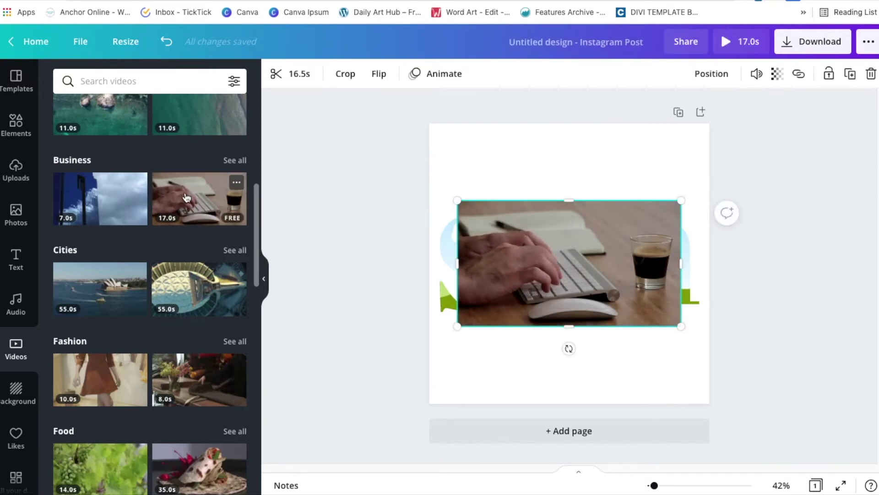
Trim the start and end of the keyboard clip, shortening it to 16.5 seconds.
{"action": "mouse_move", "coordinate": [575, 279]}
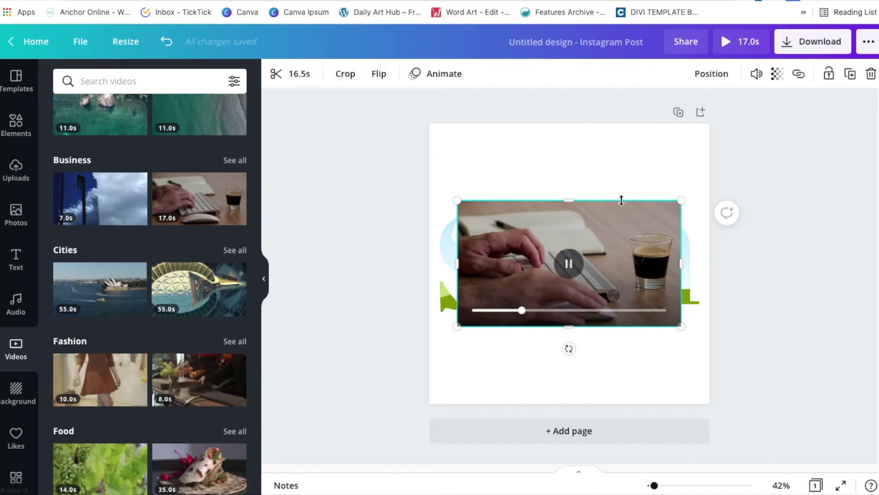
{"action": "left_click", "coordinate": [302, 78]}
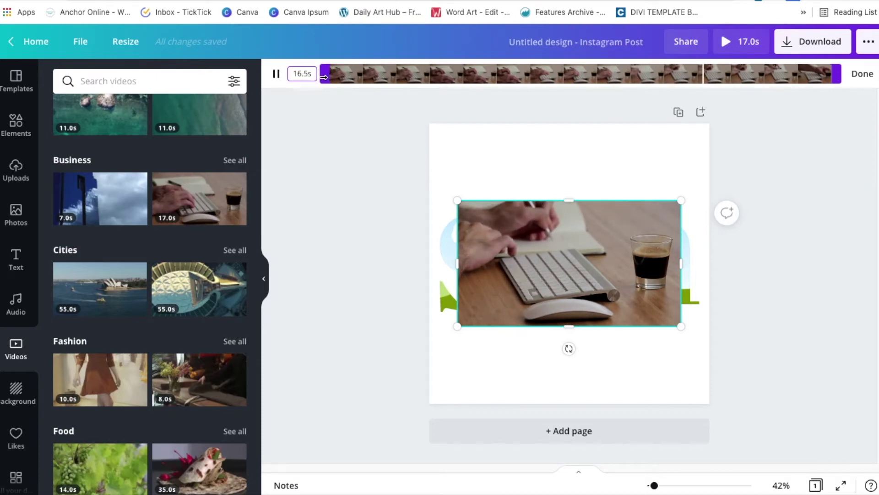
{"action": "mouse_move", "coordinate": [323, 77]}
{"action": "left_mouse_down"}
{"action": "mouse_move", "coordinate": [436, 78]}
{"action": "mouse_move", "coordinate": [323, 78]}
{"action": "left_mouse_up"}
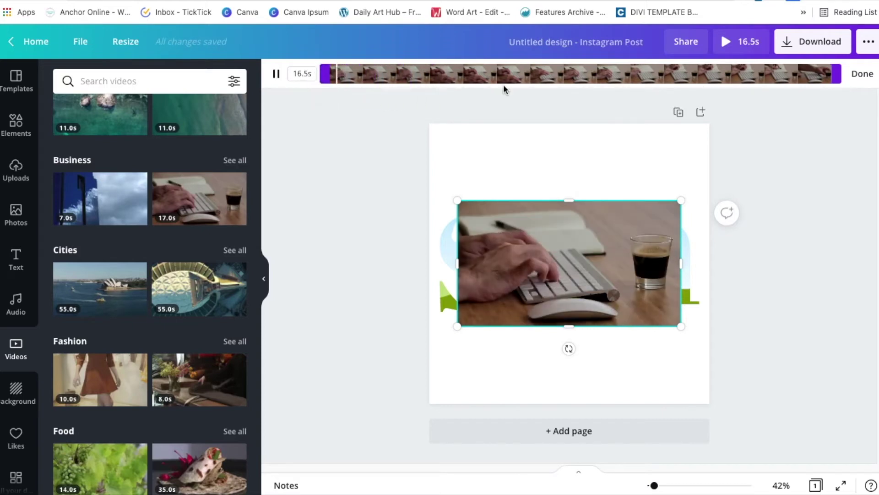
{"action": "mouse_move", "coordinate": [838, 79]}
{"action": "left_mouse_down"}
{"action": "mouse_move", "coordinate": [710, 78]}
{"action": "mouse_move", "coordinate": [840, 78]}
{"action": "left_mouse_up"}
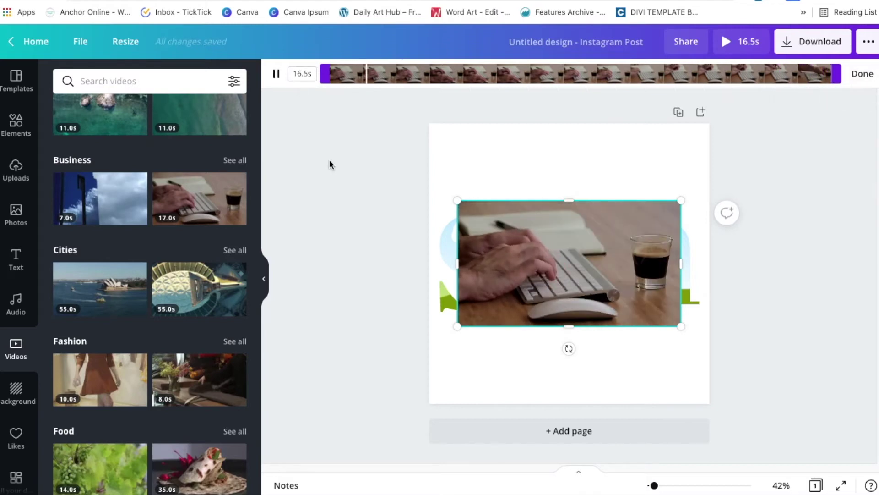
{"action": "left_click", "coordinate": [859, 81]}
Try Crop and Flip on the clip, leaving it uncropped and unflipped.
{"action": "left_click", "coordinate": [344, 76]}
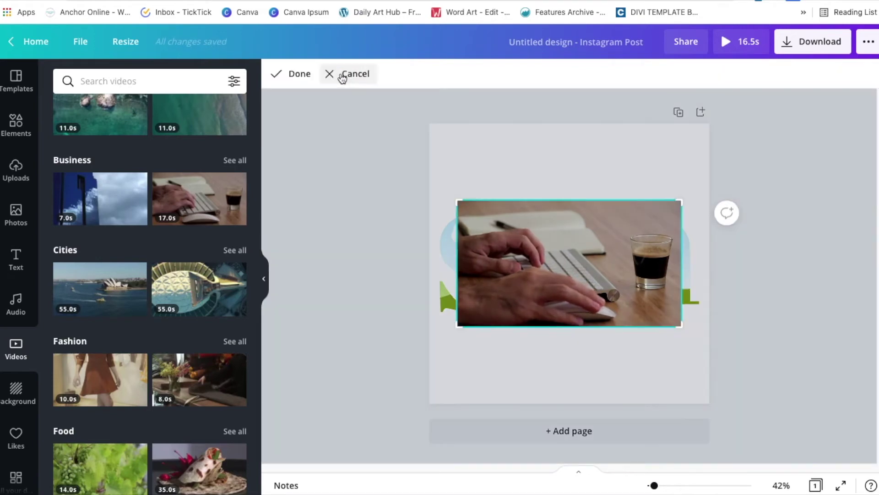
{"action": "mouse_move", "coordinate": [458, 202]}
{"action": "left_mouse_down"}
{"action": "mouse_move", "coordinate": [508, 237]}
{"action": "mouse_move", "coordinate": [448, 197]}
{"action": "left_mouse_up"}
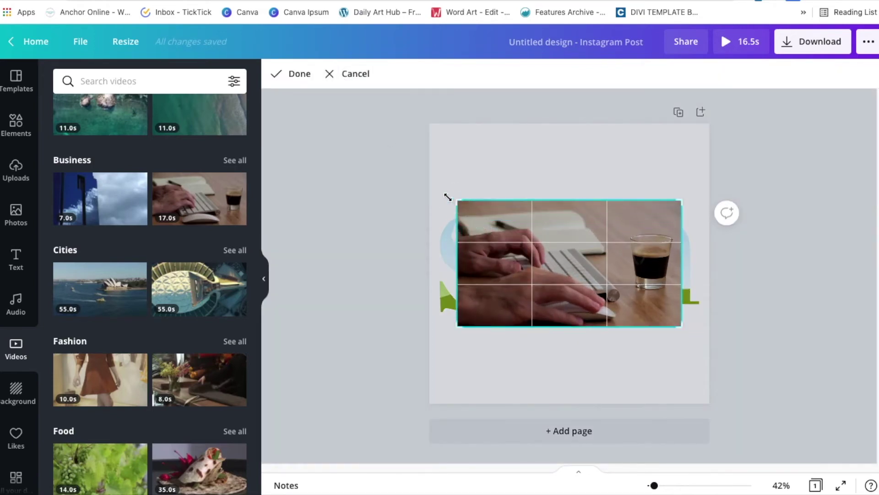
{"action": "left_click", "coordinate": [302, 77]}
{"action": "left_click", "coordinate": [383, 80]}
{"action": "left_click", "coordinate": [397, 108]}
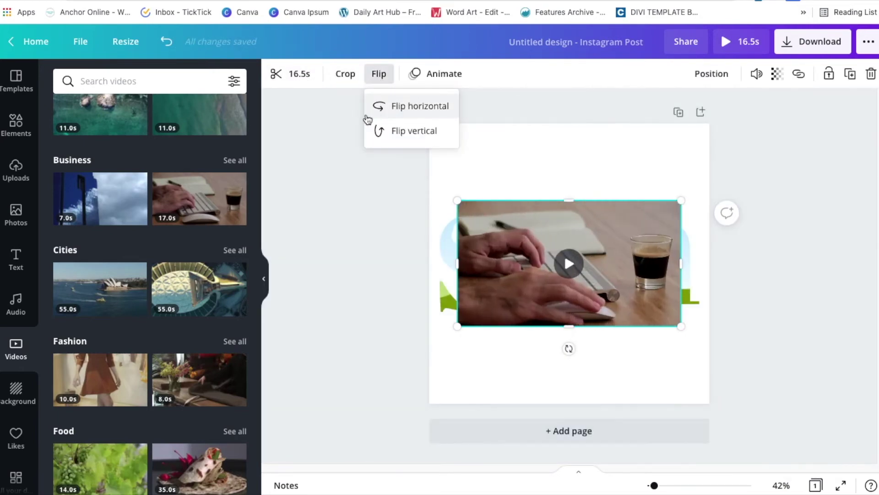
{"action": "left_click", "coordinate": [432, 85]}
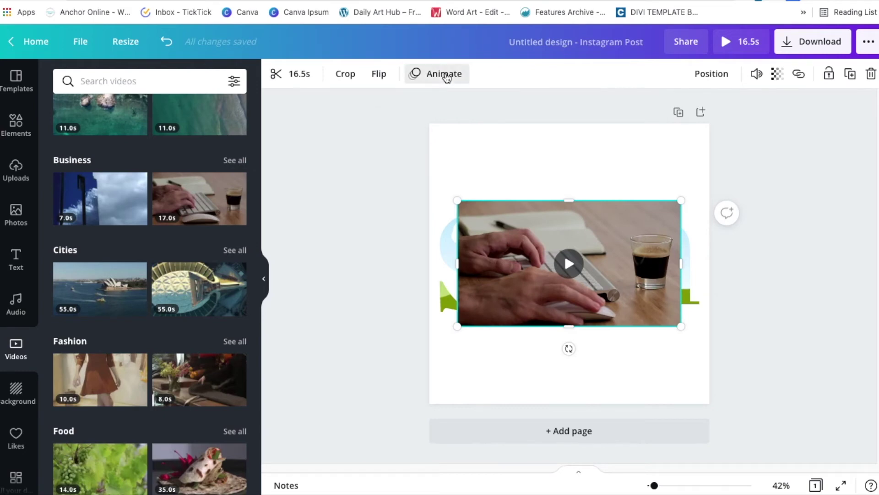
Set the clip's animation to None.
{"action": "left_click", "coordinate": [446, 75]}
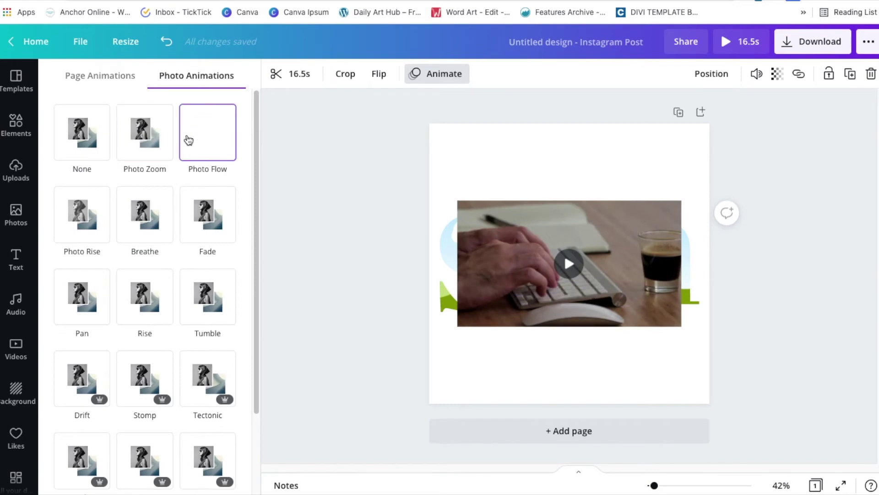
{"action": "left_click", "coordinate": [305, 220]}
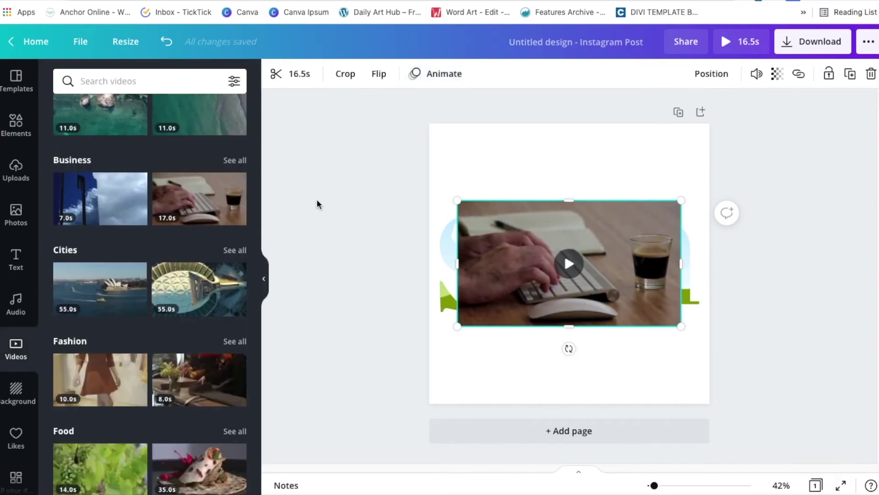
{"action": "left_click", "coordinate": [431, 74]}
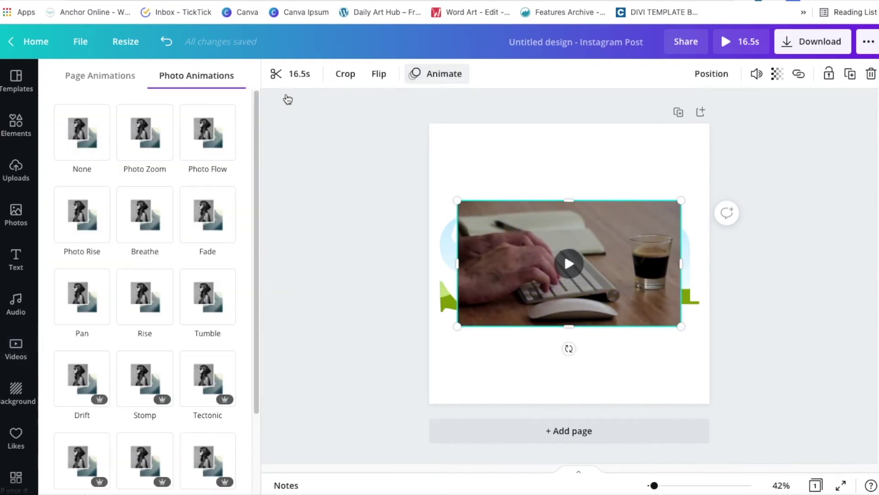
{"action": "left_click", "coordinate": [81, 133]}
{"action": "left_click", "coordinate": [298, 259]}
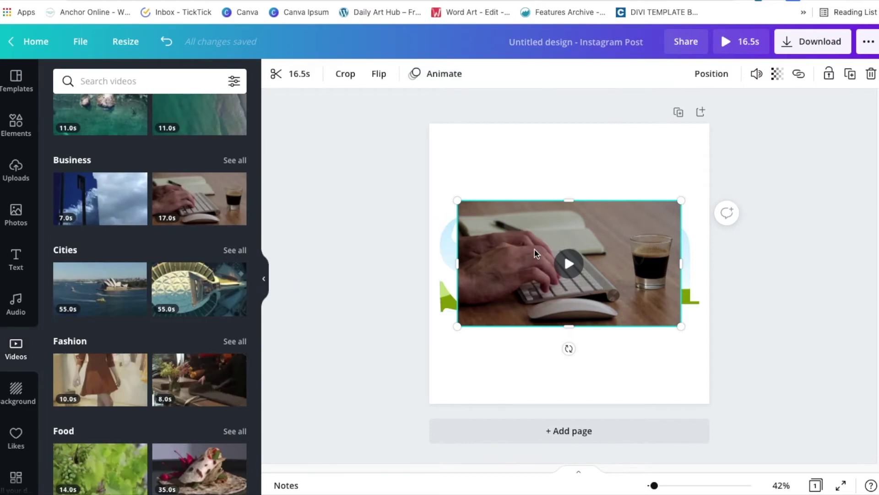
Drop the keyboard clip into the S frame and enlarge it to span the whole word.
{"action": "left_click_drag", "start_coordinate": [507, 252], "coordinate": [486, 260]}
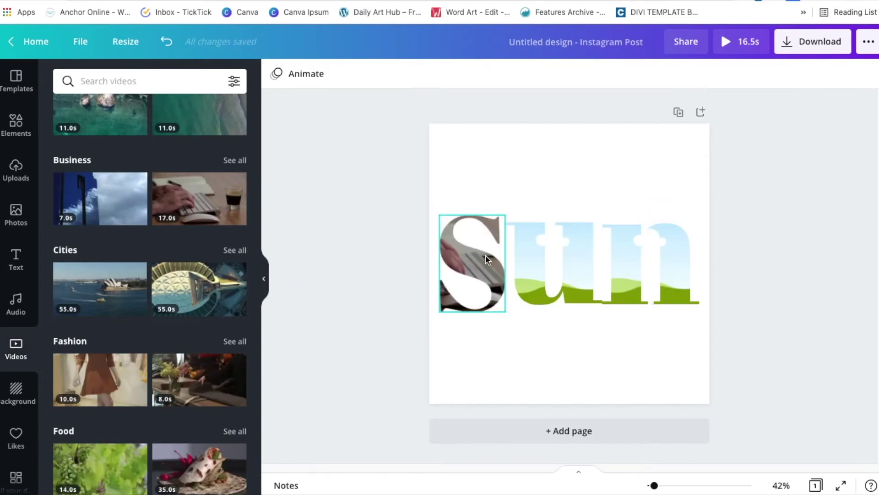
{"action": "left_click", "coordinate": [458, 260]}
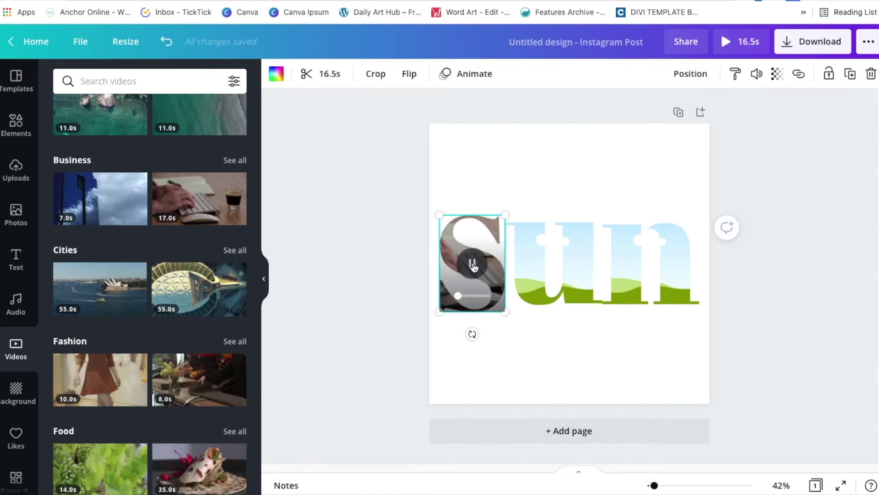
{"action": "left_click_drag", "start_coordinate": [458, 296], "coordinate": [450, 294]}
{"action": "double_click", "coordinate": [449, 250]}
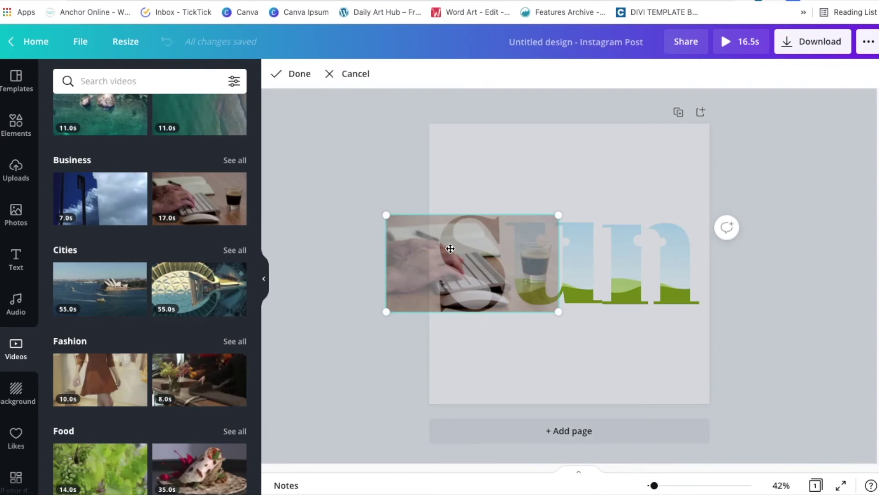
{"action": "left_click_drag", "start_coordinate": [453, 251], "coordinate": [503, 249]}
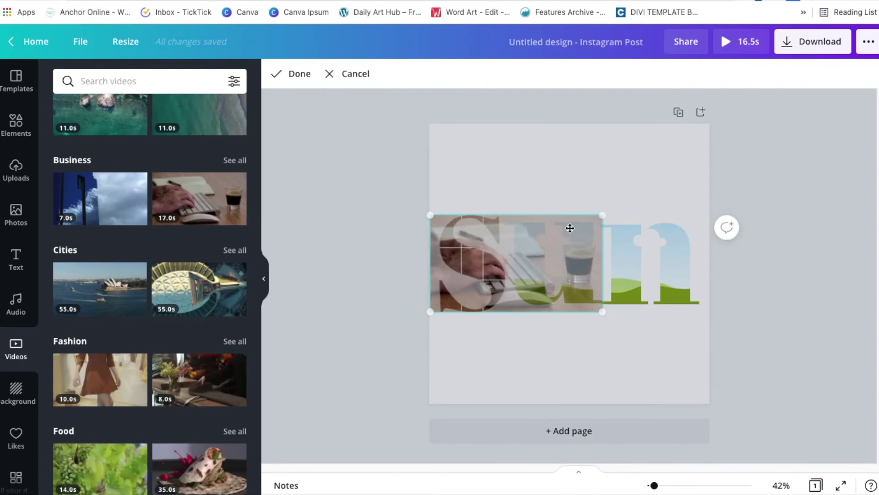
{"action": "left_click_drag", "start_coordinate": [605, 214], "coordinate": [731, 194]}
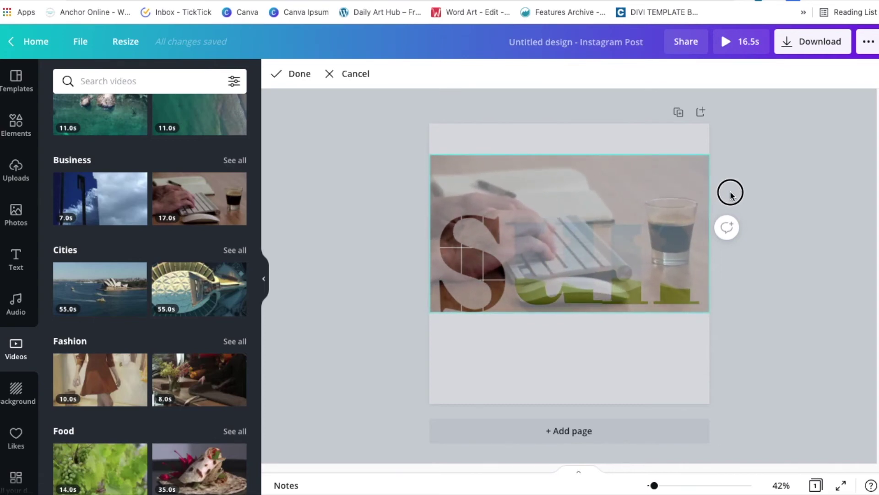
{"action": "left_click", "coordinate": [337, 222]}
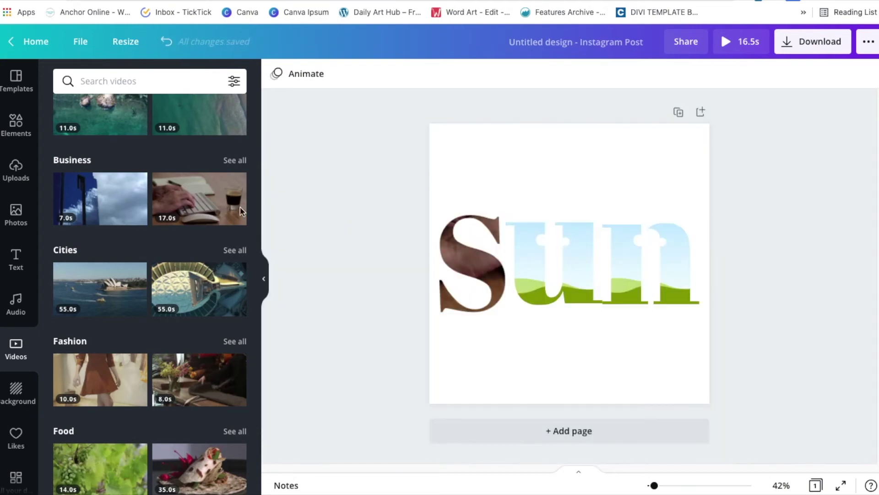
Drop a second keyboard clip into the u frame, enlarged and aligned to continue the footage.
{"action": "left_click", "coordinate": [173, 201]}
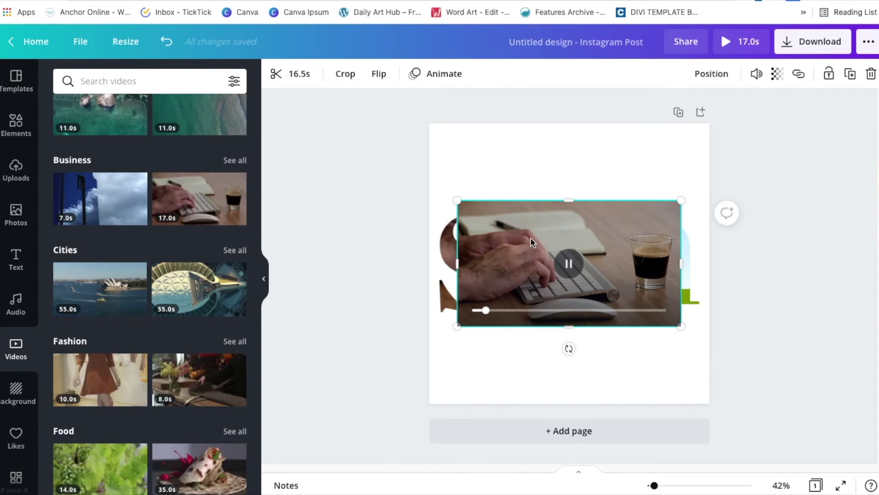
{"action": "left_click_drag", "start_coordinate": [534, 251], "coordinate": [539, 254]}
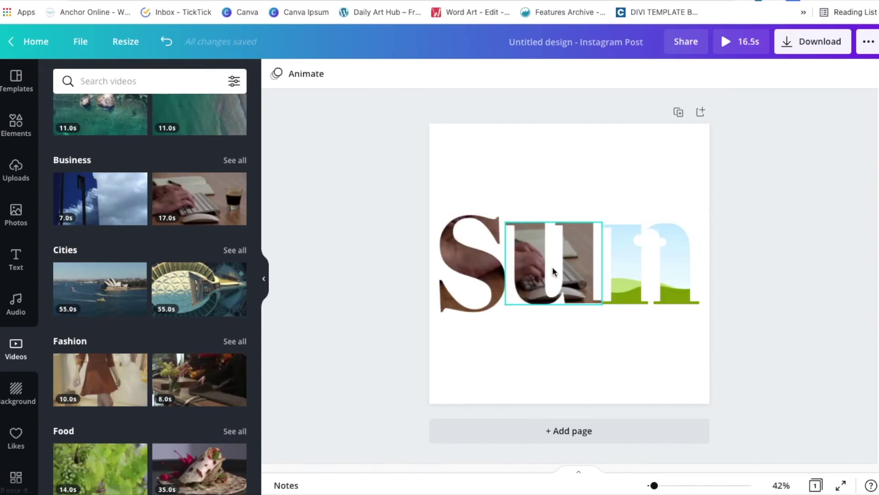
{"action": "double_click", "coordinate": [529, 235]}
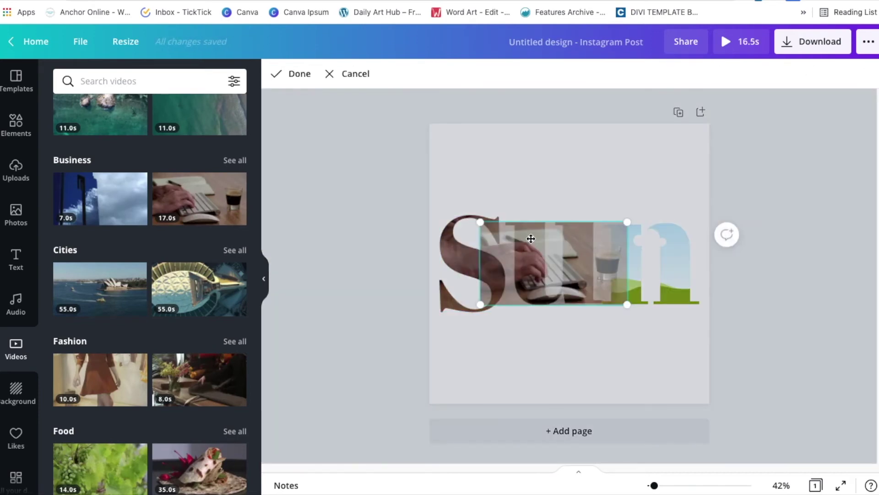
{"action": "left_click_drag", "start_coordinate": [480, 304], "coordinate": [424, 320]}
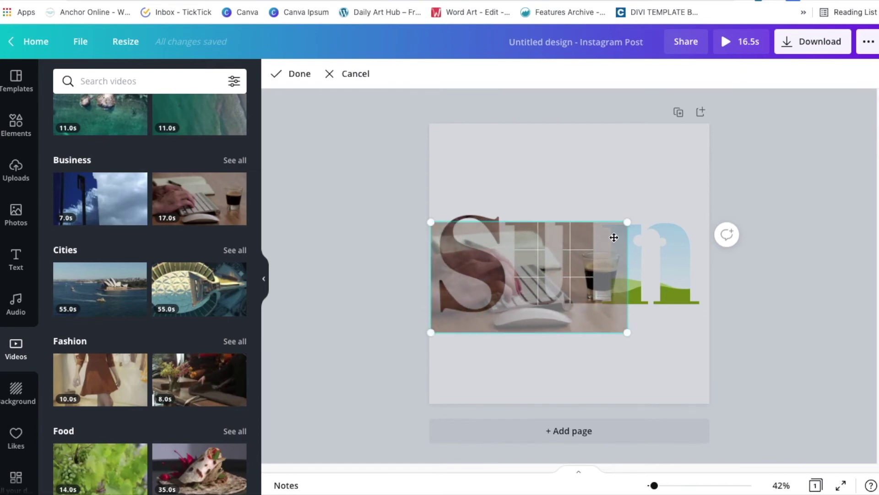
{"action": "left_click_drag", "start_coordinate": [623, 222], "coordinate": [714, 188]}
{"action": "left_click_drag", "start_coordinate": [526, 275], "coordinate": [535, 246]}
Drop a third keyboard clip into the n frame and slide it left and up into place.
{"action": "left_click", "coordinate": [377, 248]}
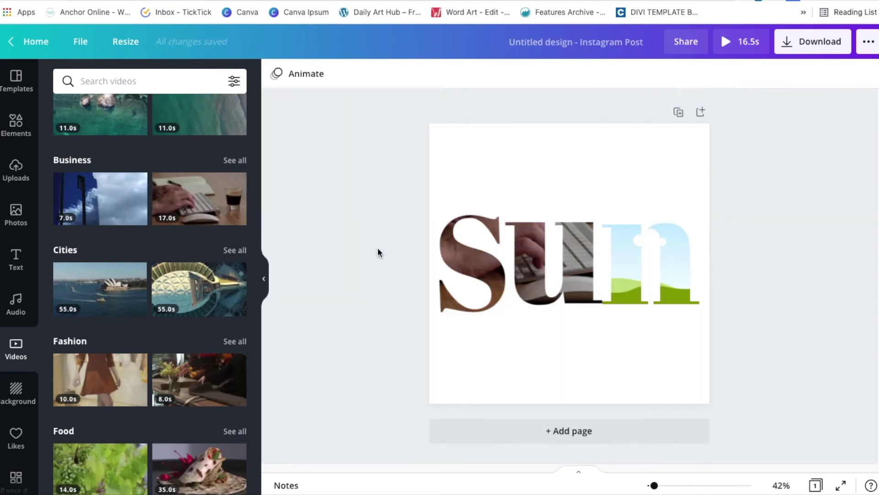
{"action": "left_click", "coordinate": [199, 199]}
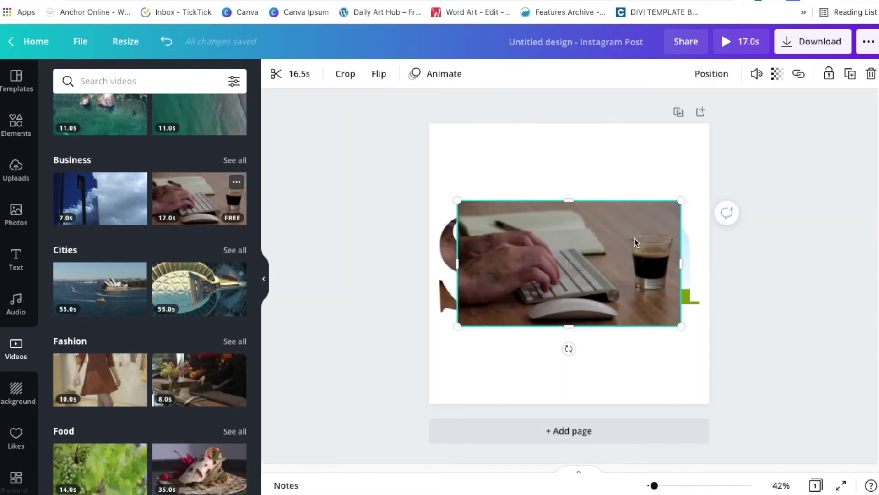
{"action": "mouse_move", "coordinate": [642, 237]}
{"action": "left_mouse_down"}
{"action": "mouse_move", "coordinate": [655, 242]}
{"action": "mouse_move", "coordinate": [645, 236]}
{"action": "left_mouse_up"}
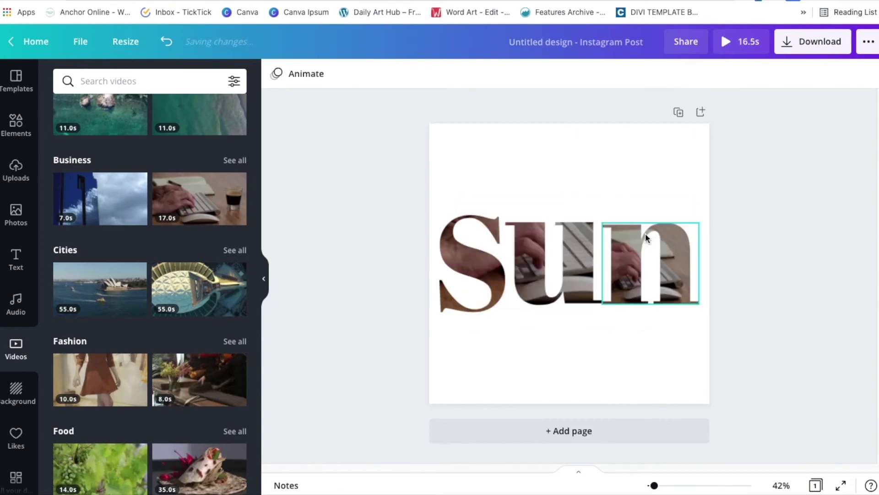
{"action": "double_click", "coordinate": [619, 233]}
{"action": "left_click_drag", "start_coordinate": [636, 275], "coordinate": [413, 348]}
{"action": "left_click_drag", "start_coordinate": [482, 349], "coordinate": [483, 273]}
{"action": "left_click", "coordinate": [396, 272]}
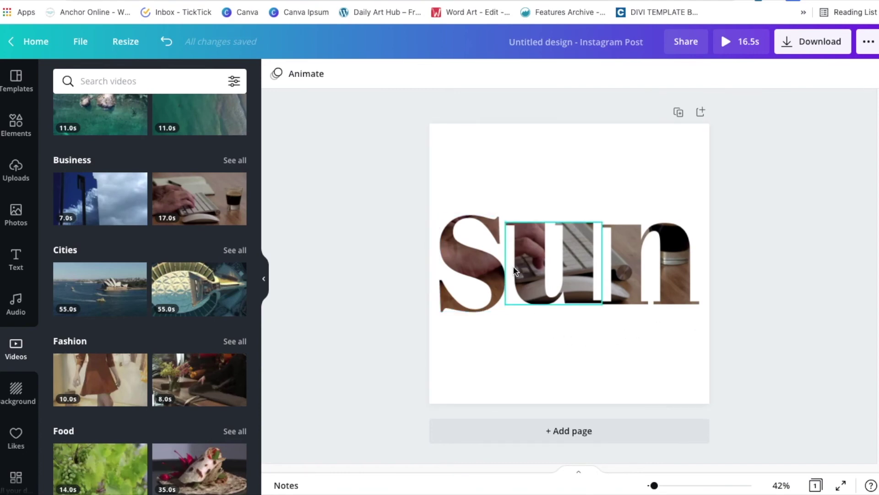
Play the 16.5-second Sun post preview, then return to the editor.
{"action": "left_click", "coordinate": [727, 44]}
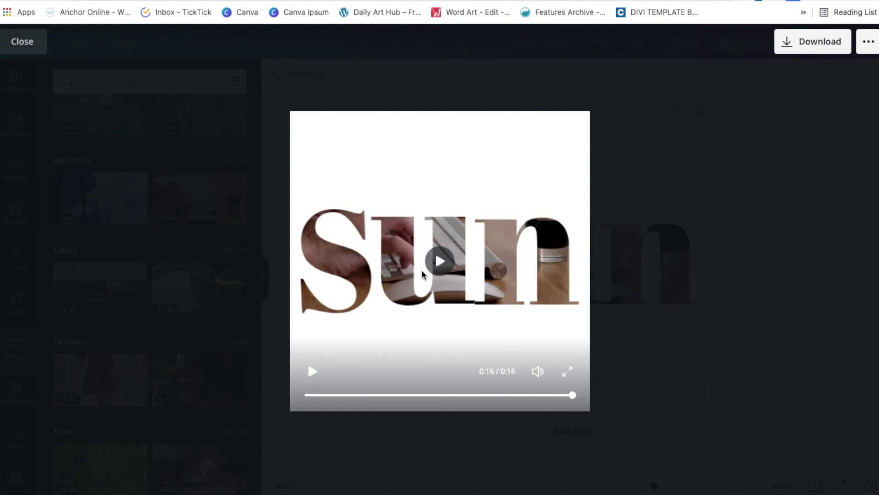
{"action": "left_click", "coordinate": [20, 44]}
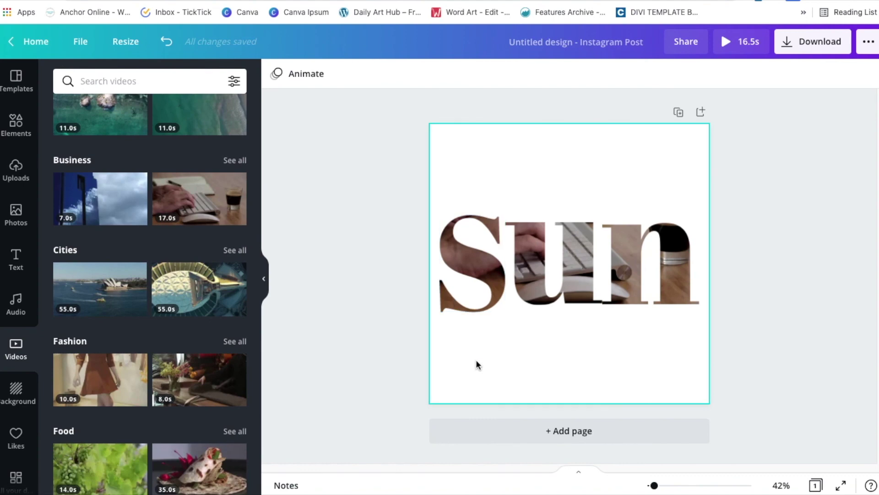